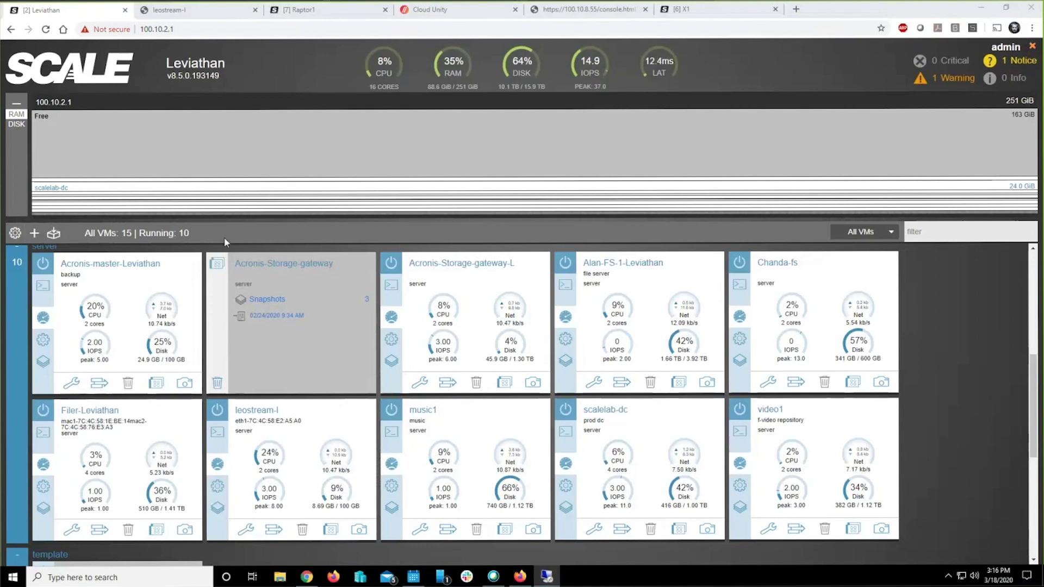
Unlock the leostream-l VM console by re-entering the root password after correcting a typo
left_click(207, 12)
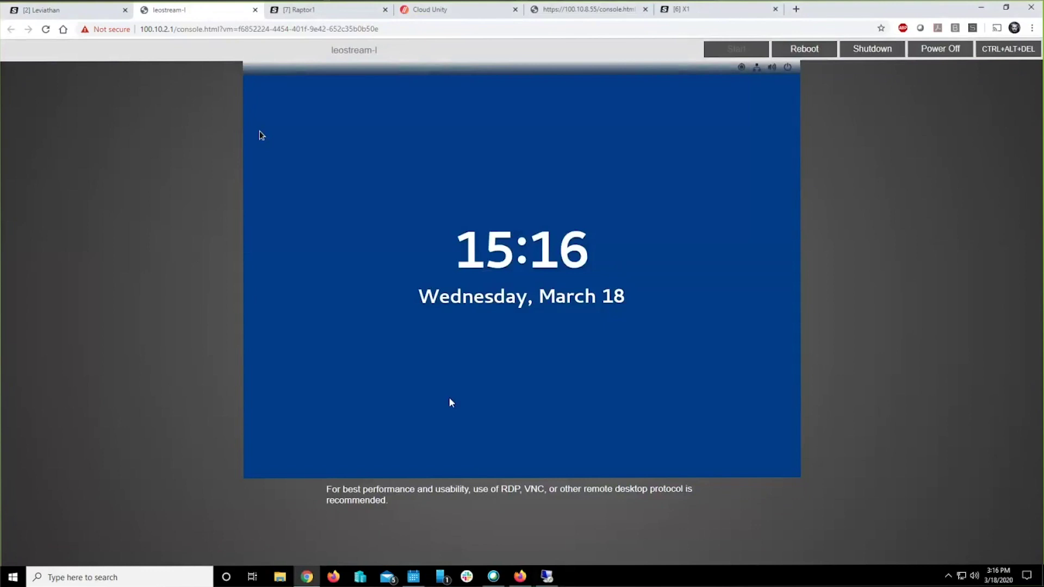
left_click_drag(451, 402, 446, 203)
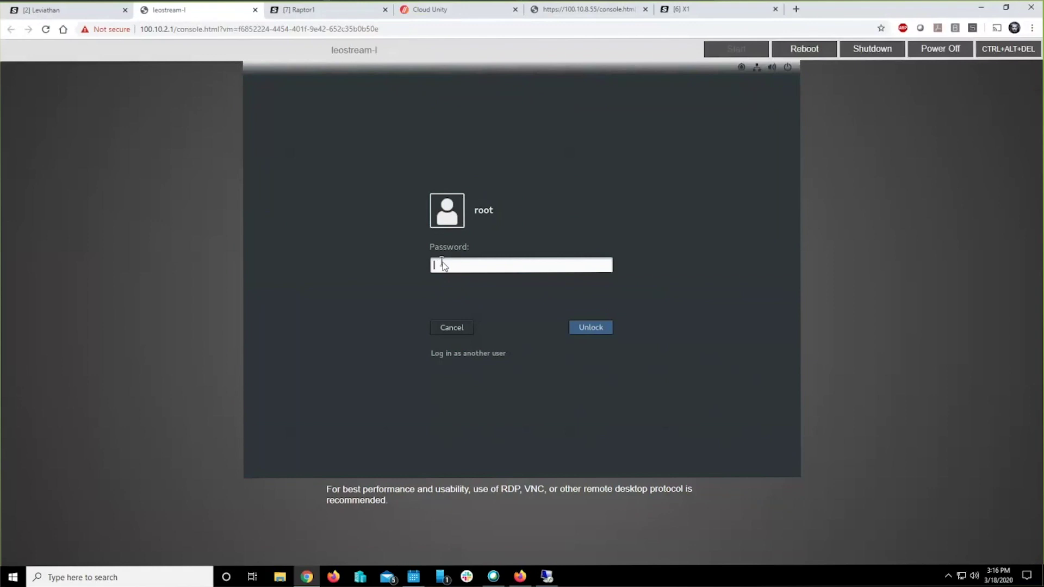
type("***")
key("BackSpace")
key("BackSpace")
type("********")
key("Return")
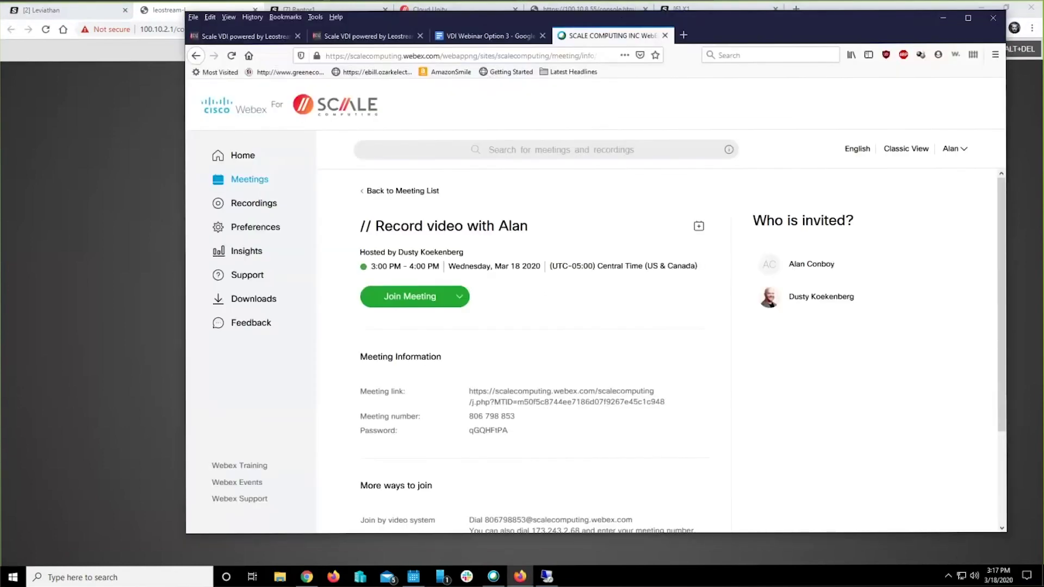
Close the Webex meeting window and return to the Leviathan cluster dashboard
key("alt+Tab")
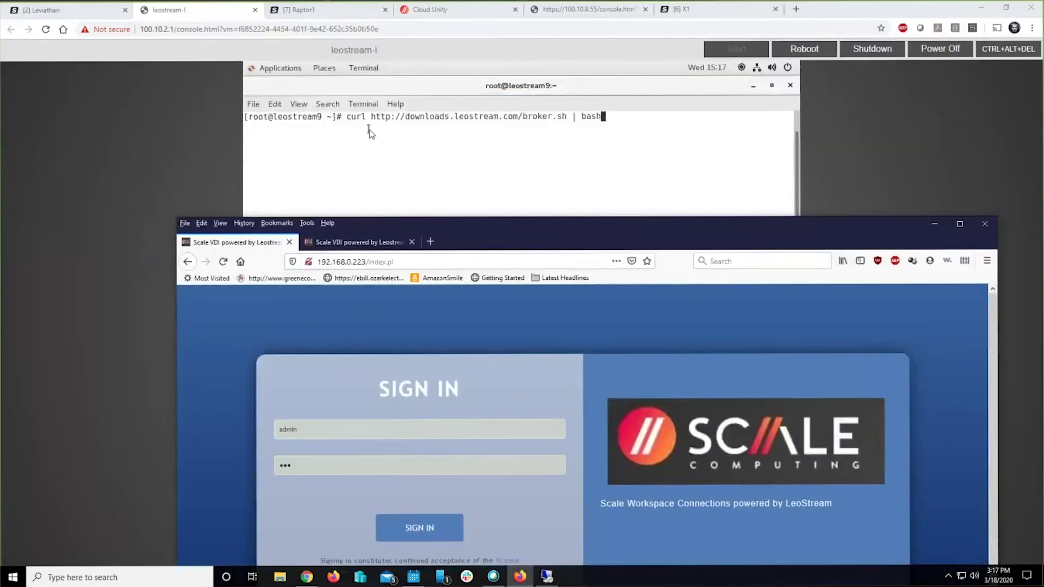
left_click(73, 15)
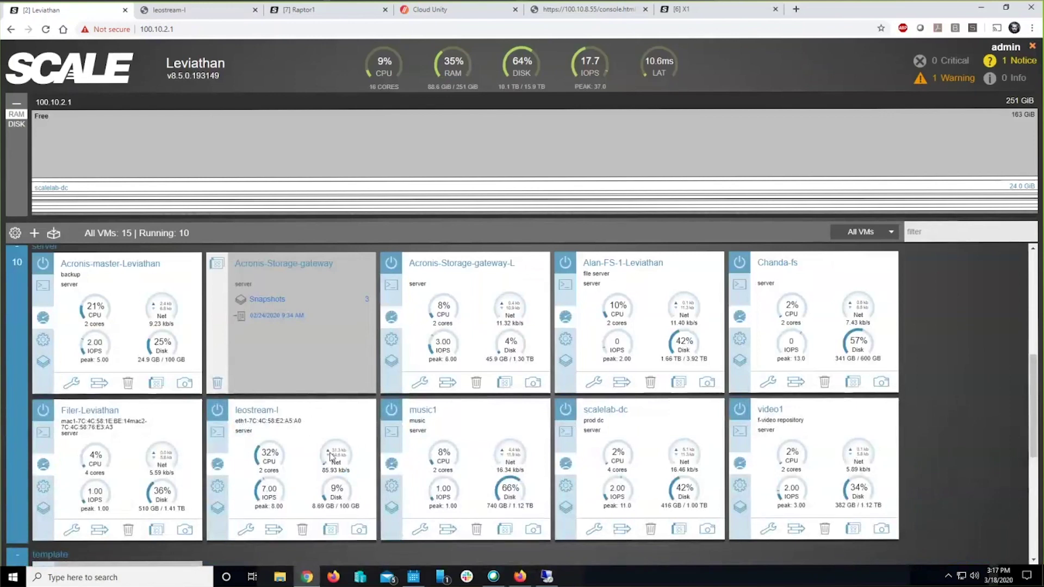
Sign in to the broker as admin and view downloads for Connect 4.1.8.0 and Agent 7.1.15.0
left_click(531, 579)
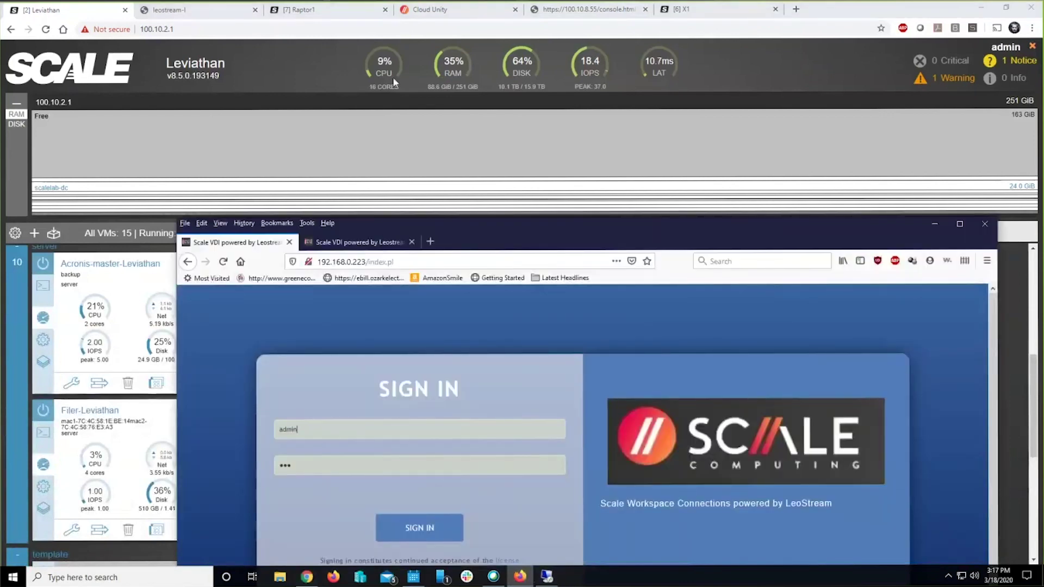
left_click_drag(420, 220, 374, 7)
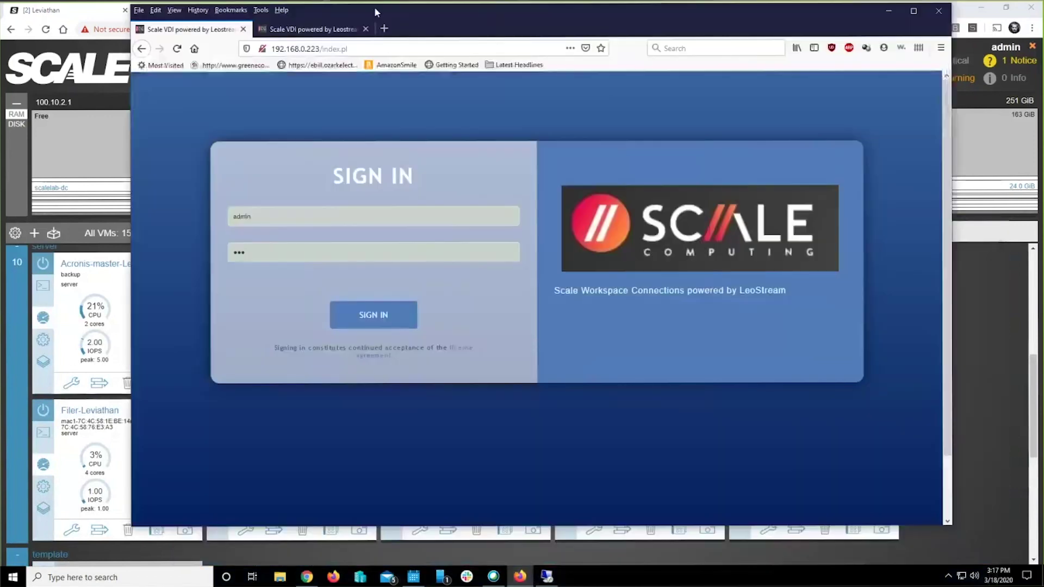
left_click(388, 323)
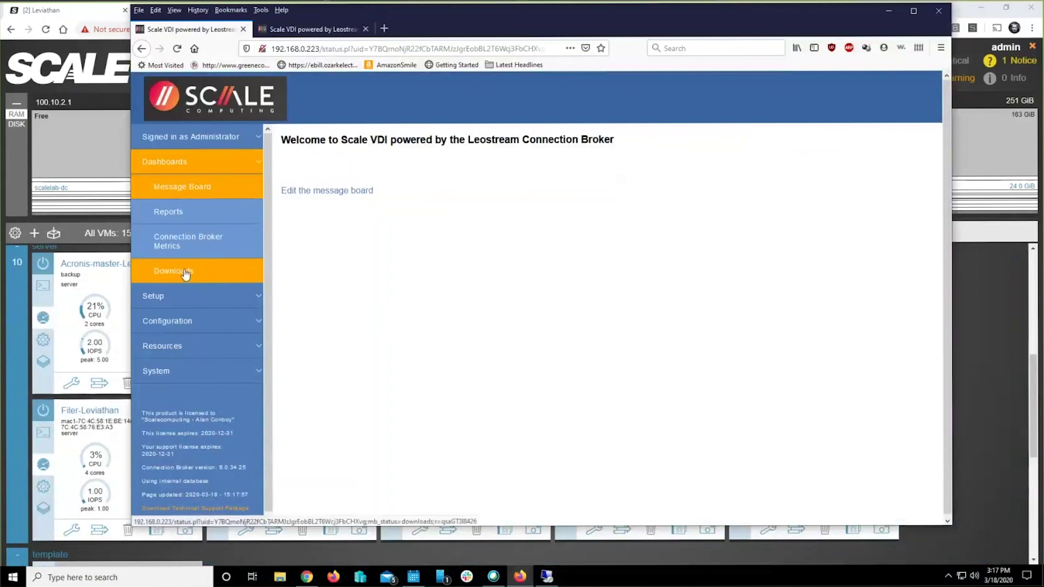
left_click(185, 275)
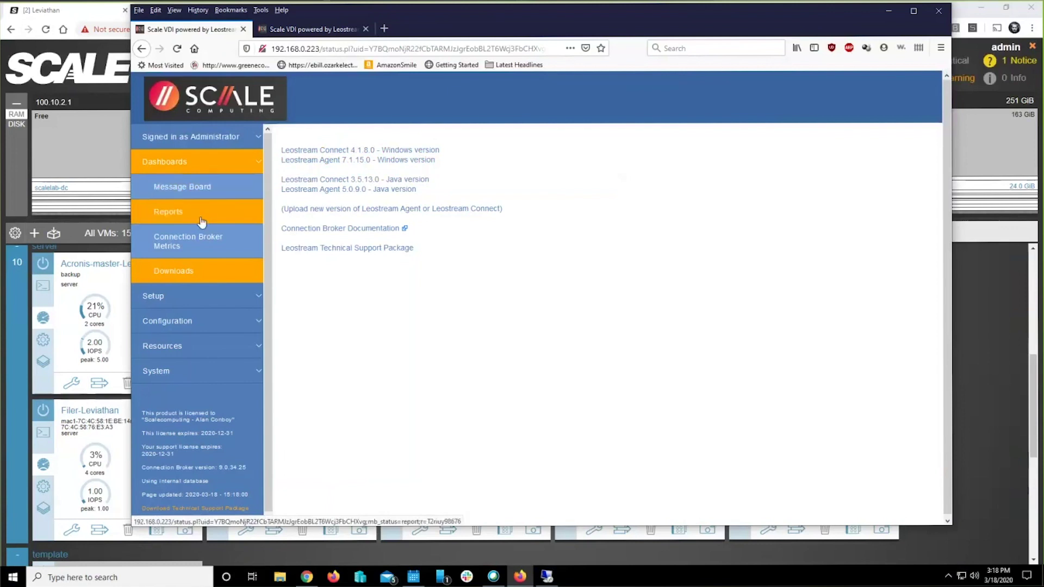
Open 2012-dc's authentication settings and review its DC=scalelab, DC=com search and sAMAccountName matching
left_click(196, 298)
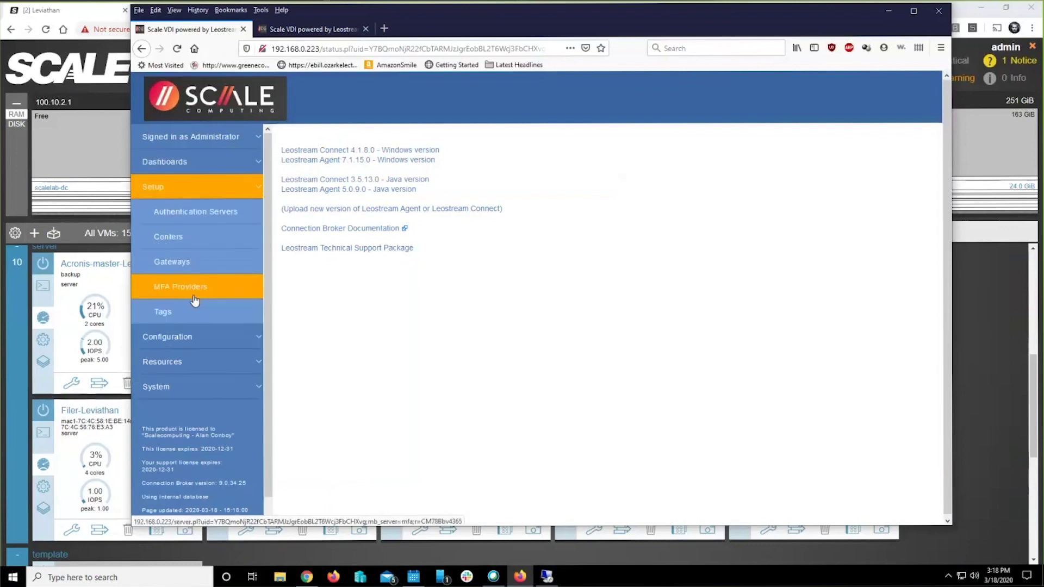
left_click(194, 211)
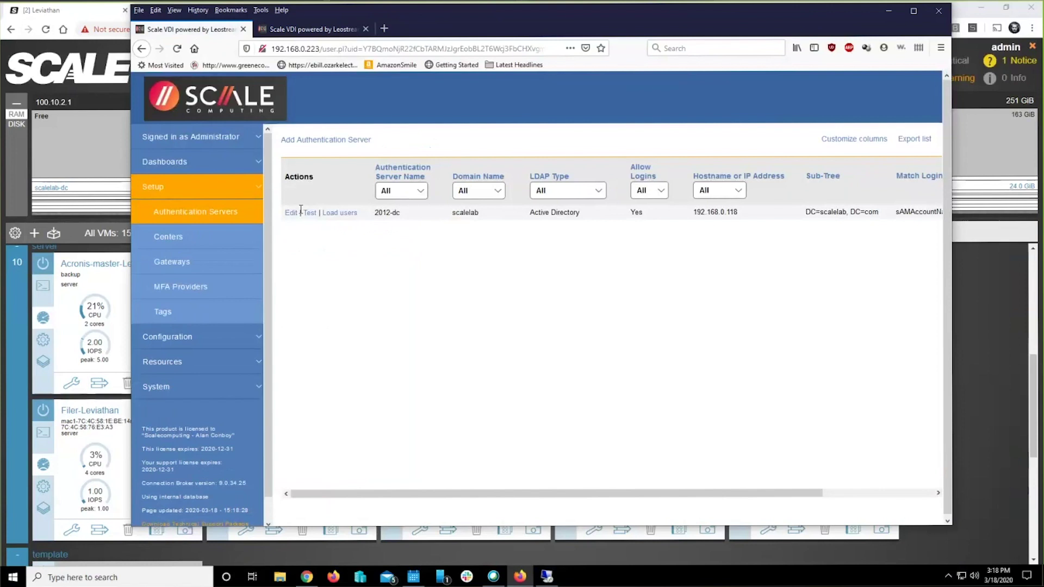
left_click(291, 213)
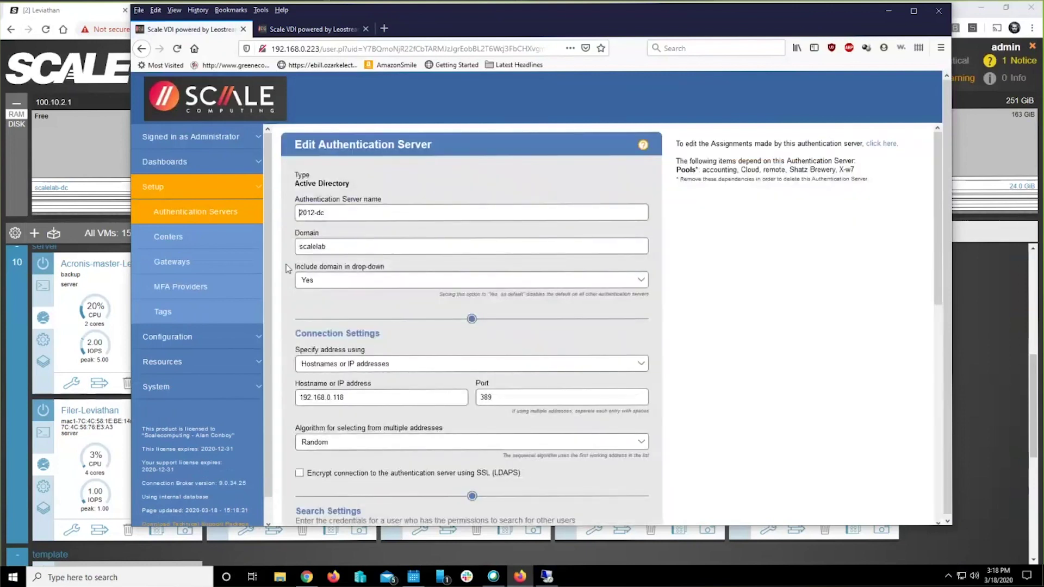
scroll(286, 272, "down", 1)
scroll(286, 272, "down", 1)
scroll(289, 270, "up", 2)
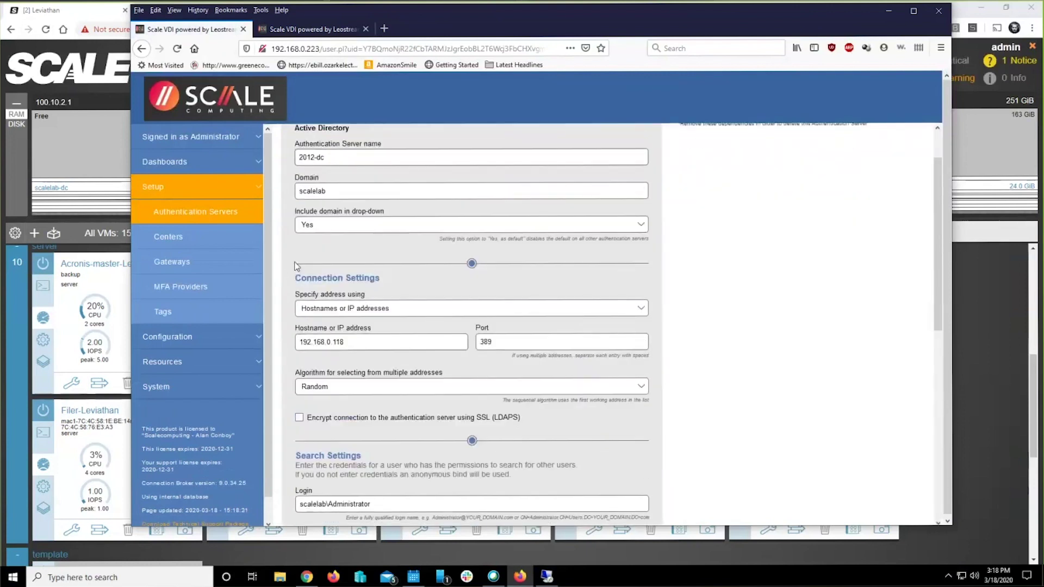
scroll(291, 261, "down", 1)
scroll(297, 276, "down", 3)
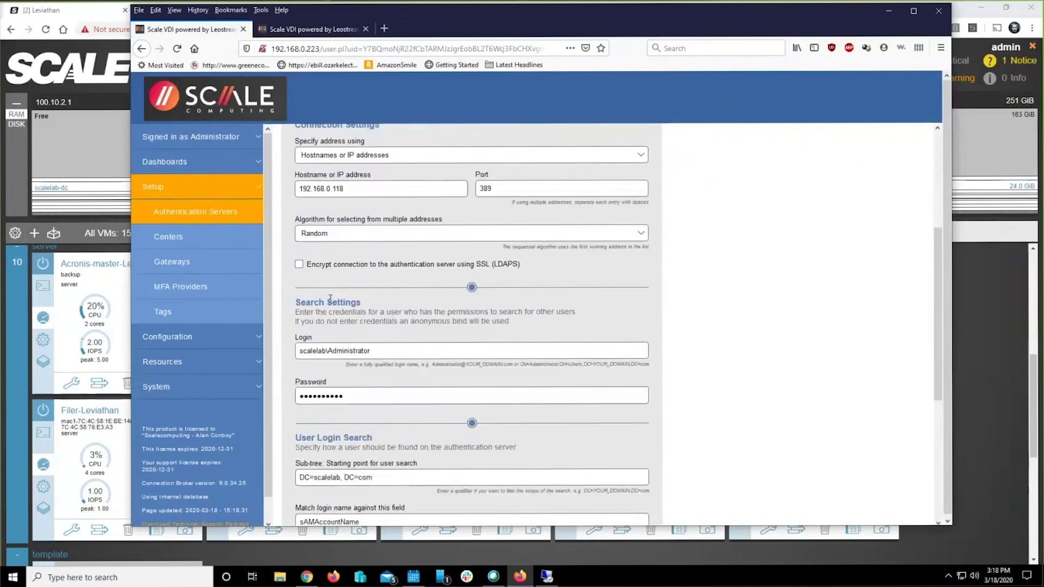
scroll(348, 286, "down", 2)
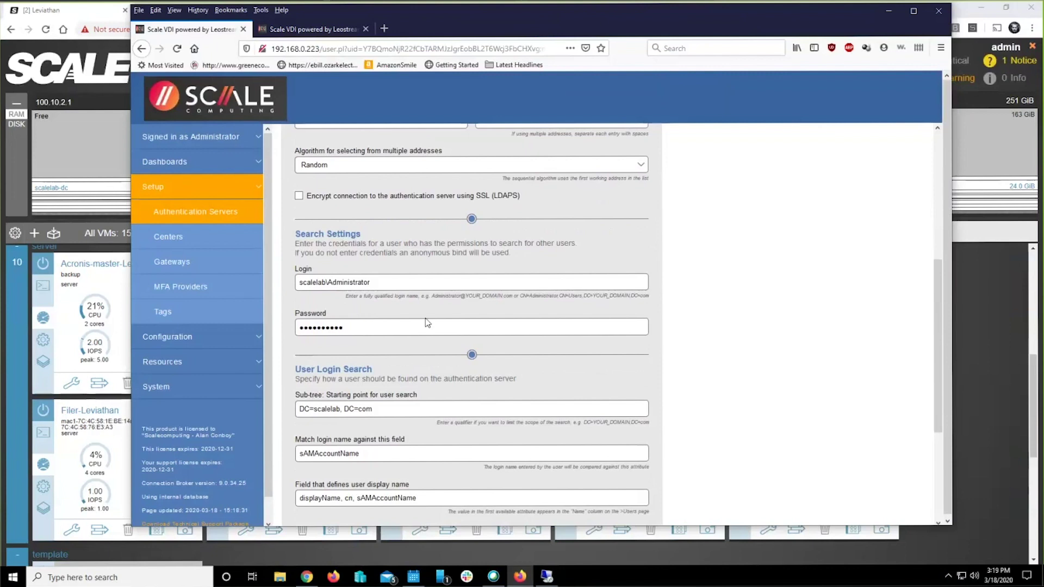
scroll(357, 330, "down", 3)
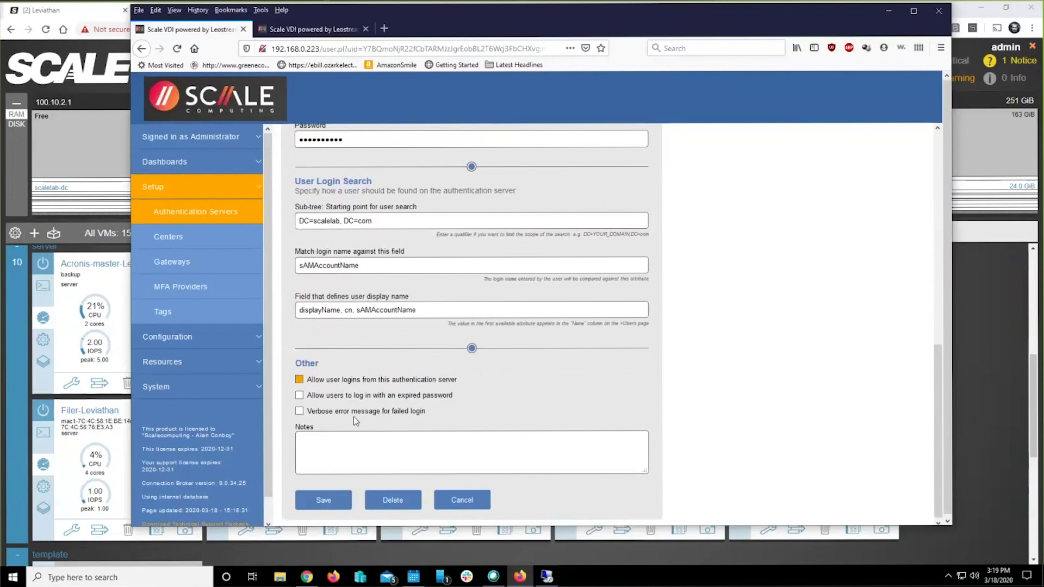
Discard the 2012-dc edits, review the acconboy and l2gw gateways, and minimise the broker window
left_click(473, 499)
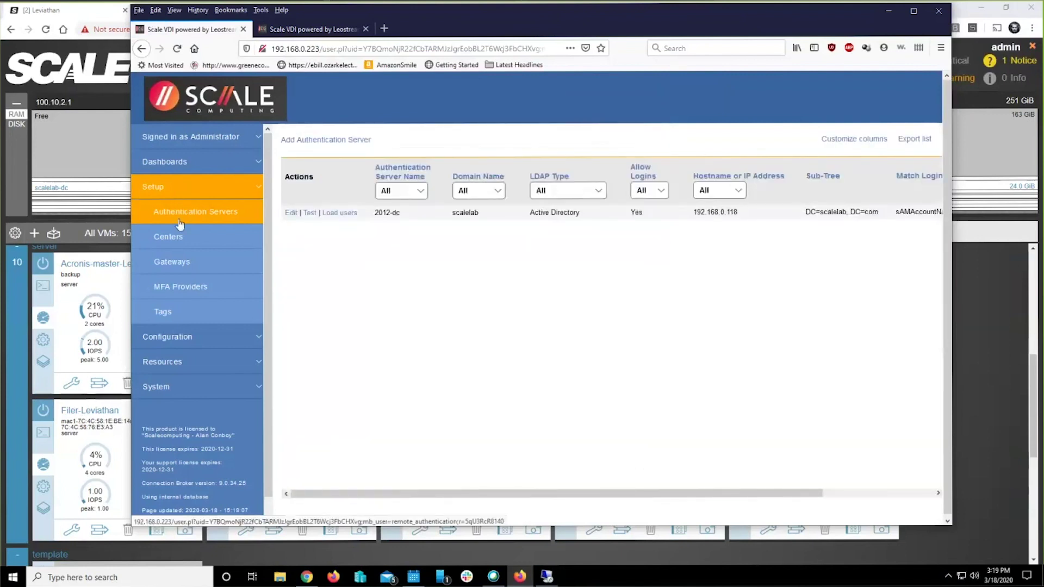
left_click(154, 264)
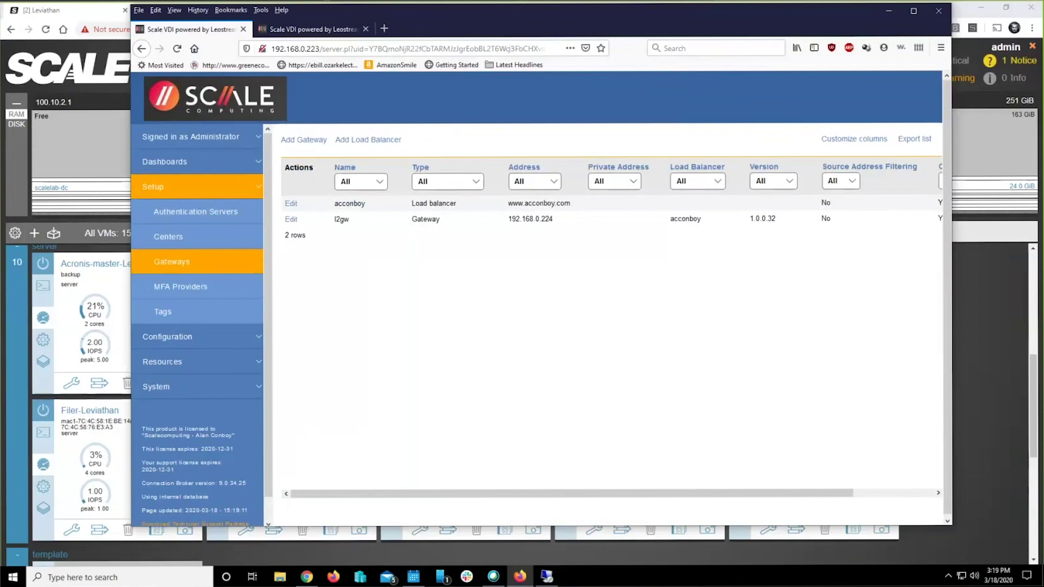
left_click(89, 132)
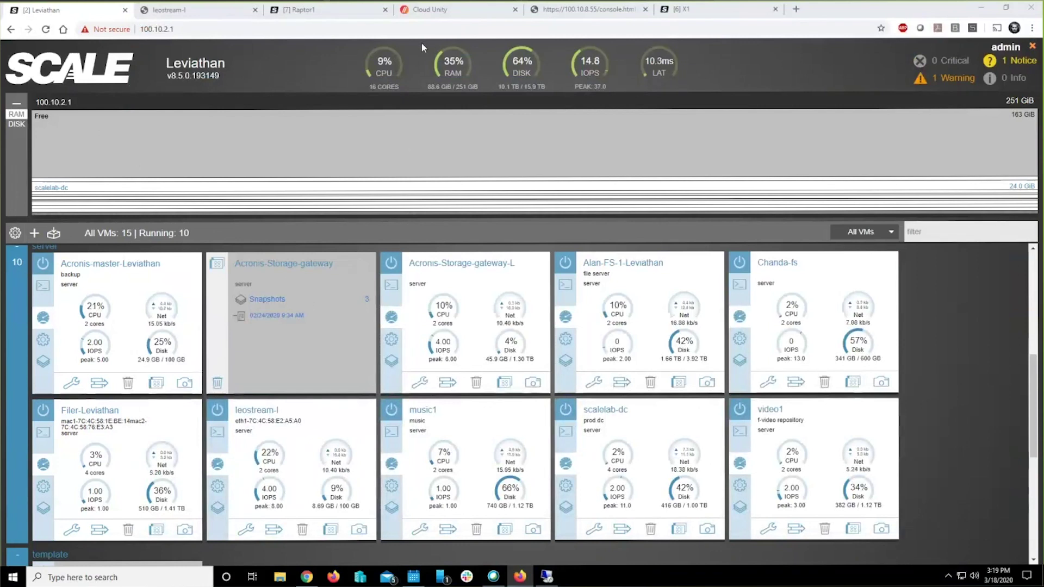
Unlock the l2gw VM console as root and recall 'leostream-gateway --broker 192.168.0.223' from history
left_click(708, 13)
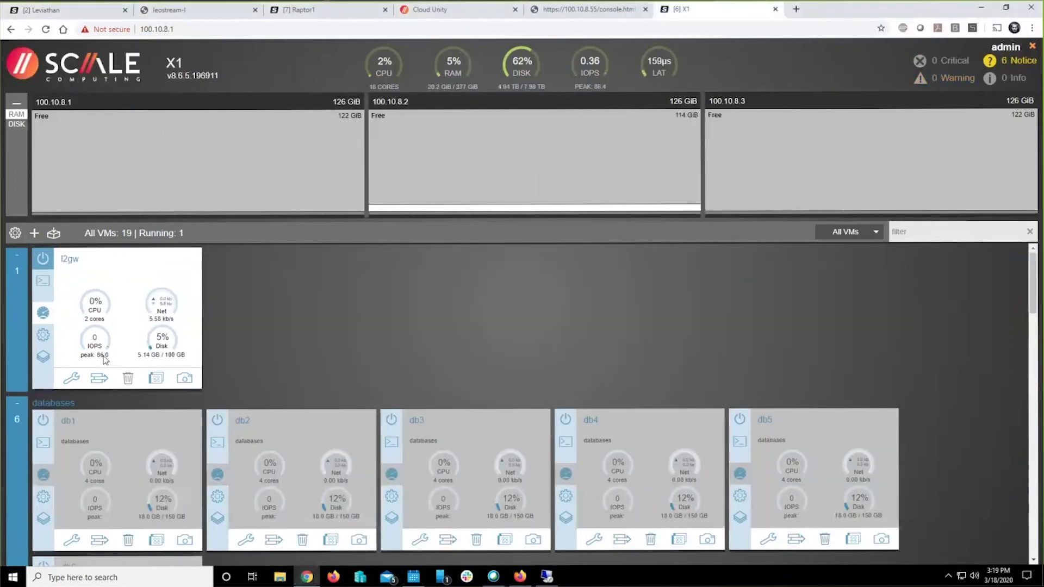
left_click(43, 280)
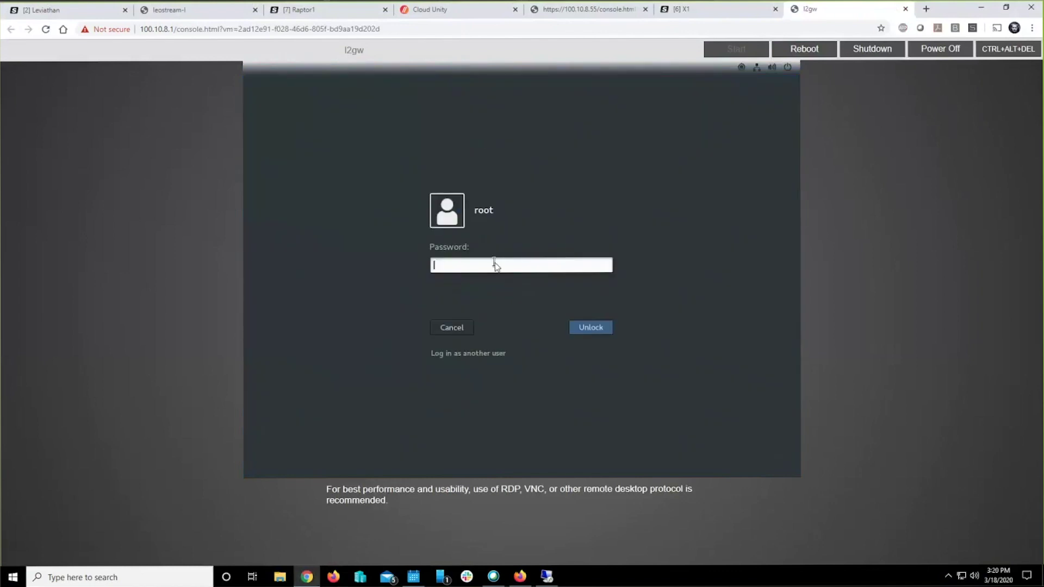
type("•••••••••")
key("Return")
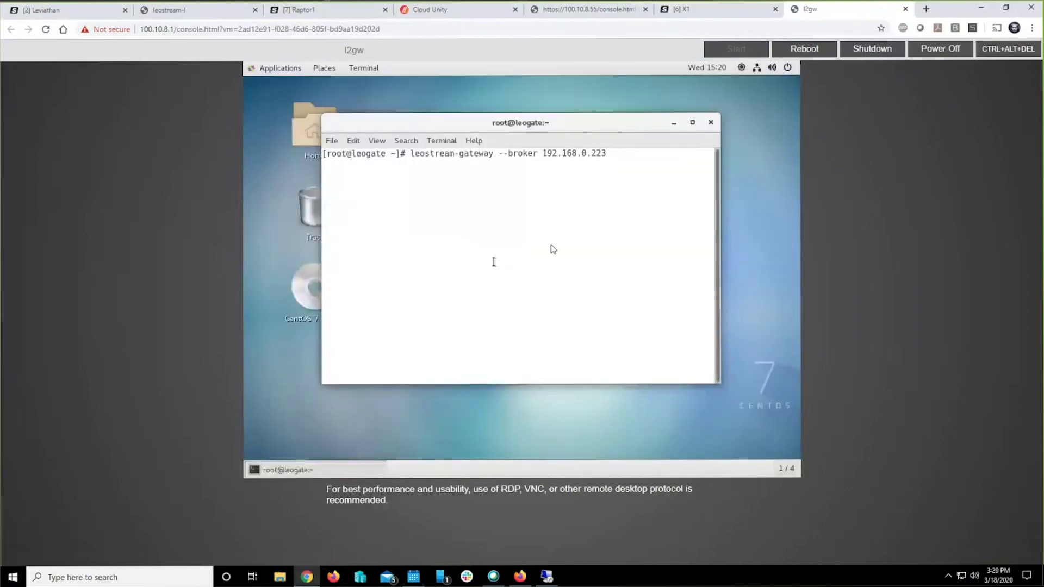
key("Up")
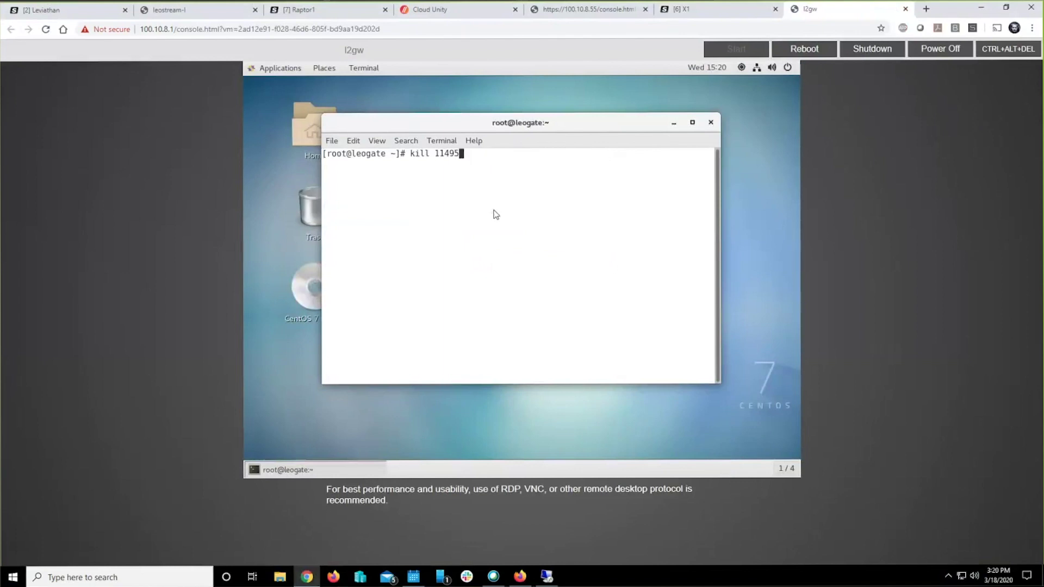
key("Up")
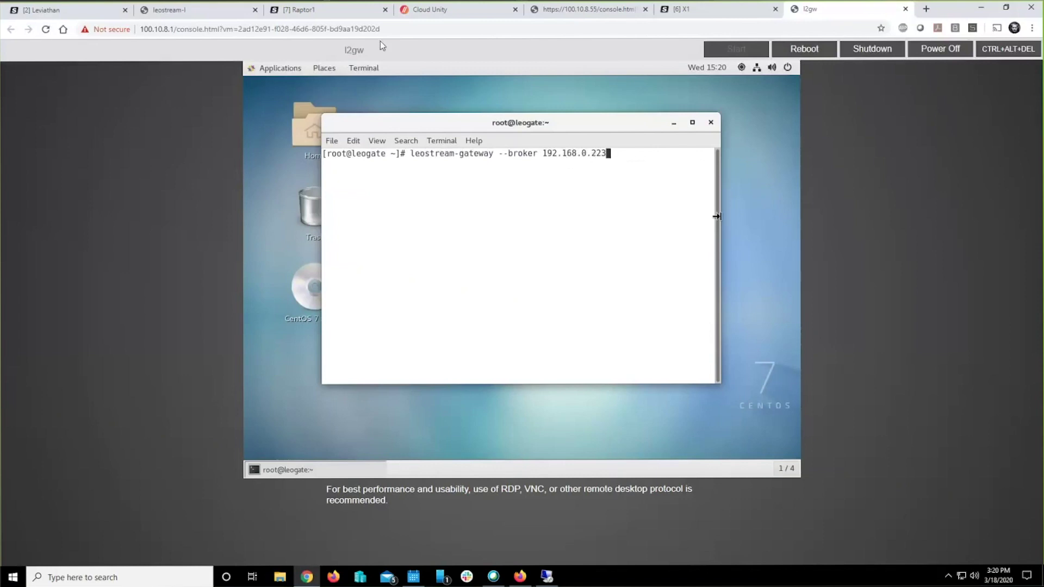
Open the settings of gateway l2gw (192.168.0.224), then bring the remote desktop session forward
key("alt+Tab")
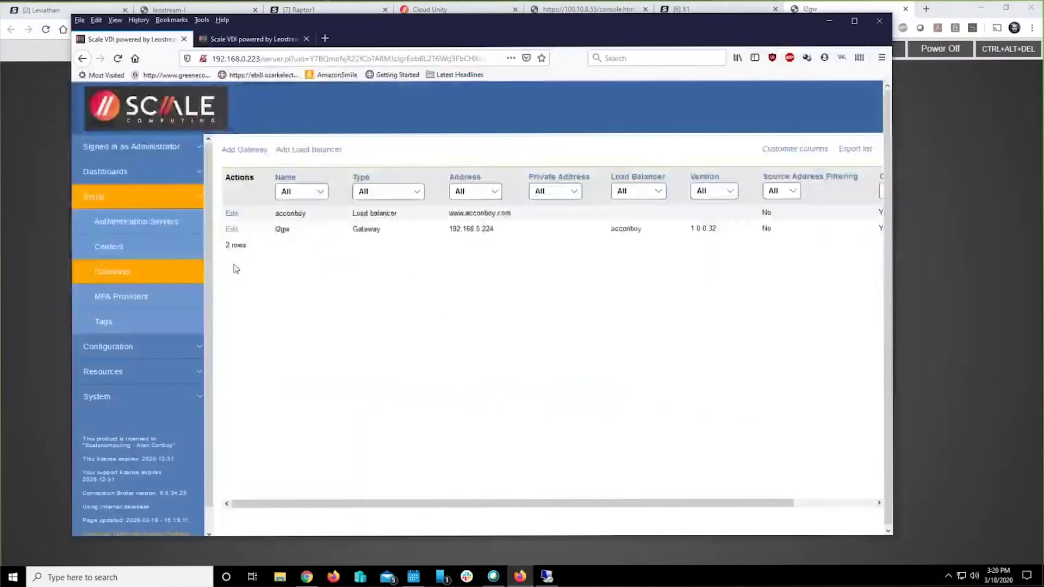
left_click(231, 229)
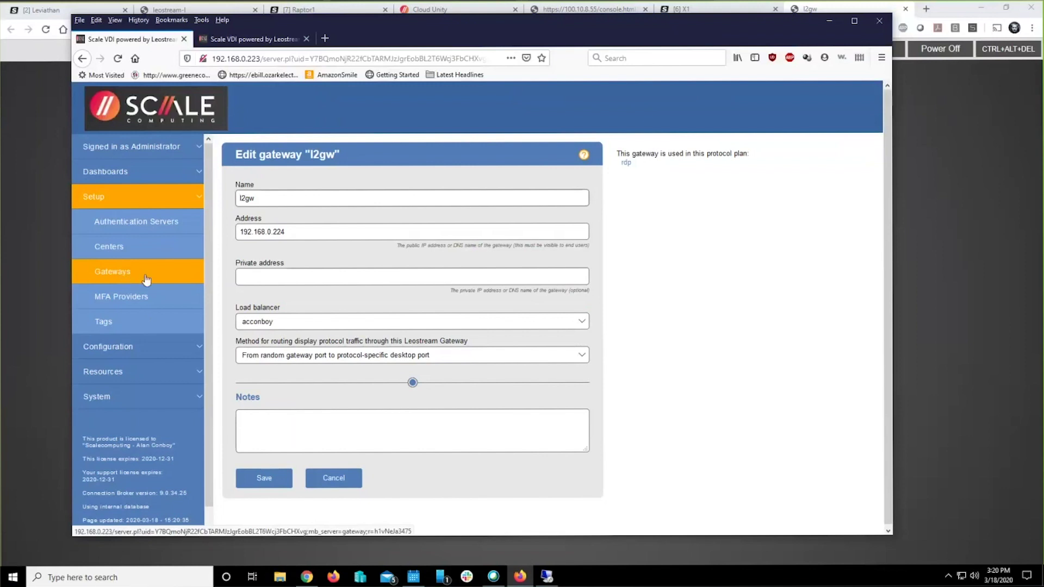
left_click(548, 581)
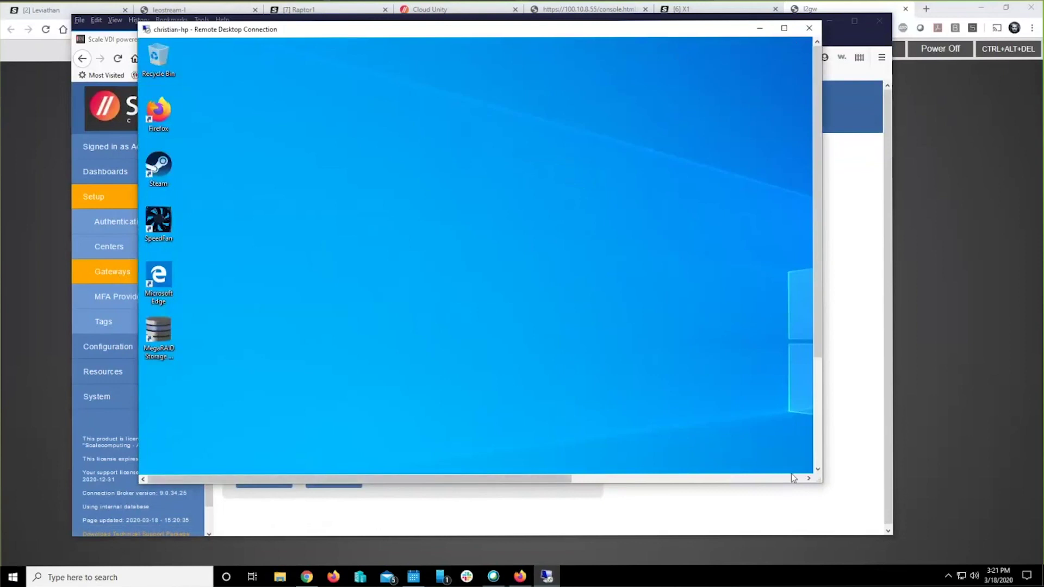
Maximize the remote desktop and show its Downloads folder containing LeostreamAgentSetup7-1-15-0
left_click(784, 28)
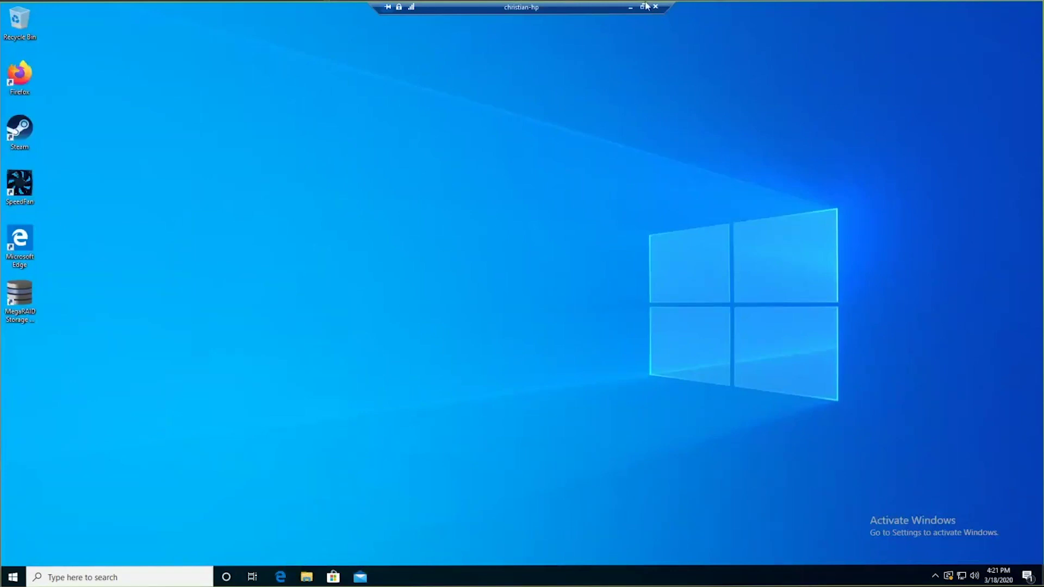
left_click(307, 580)
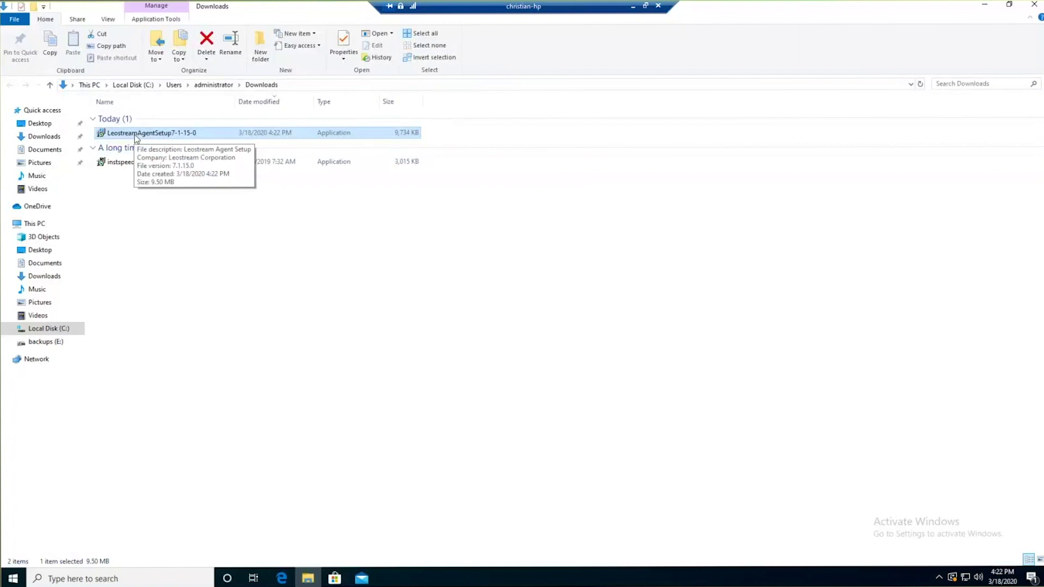
double_click(135, 135)
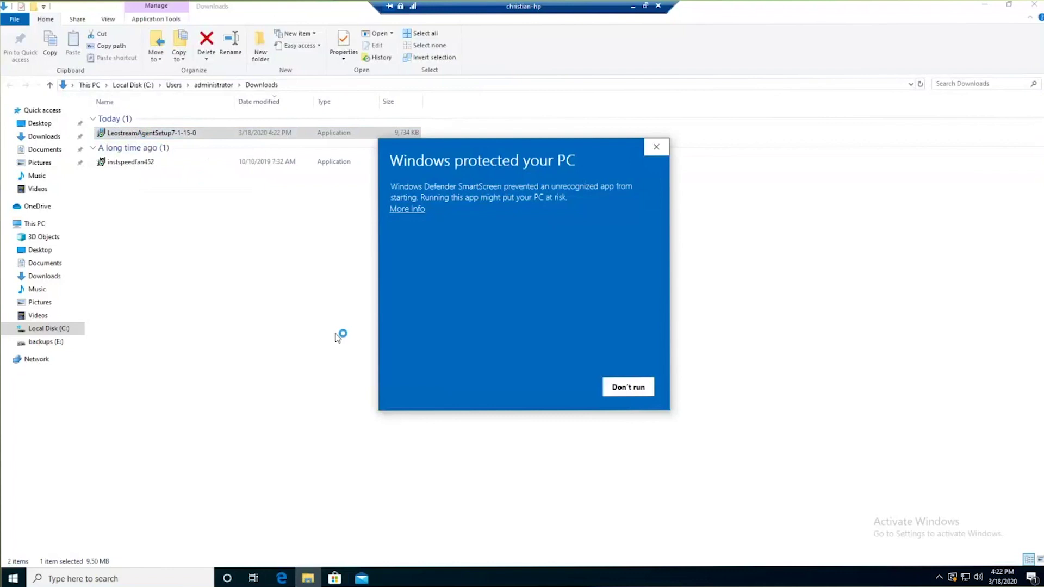
left_click(403, 211)
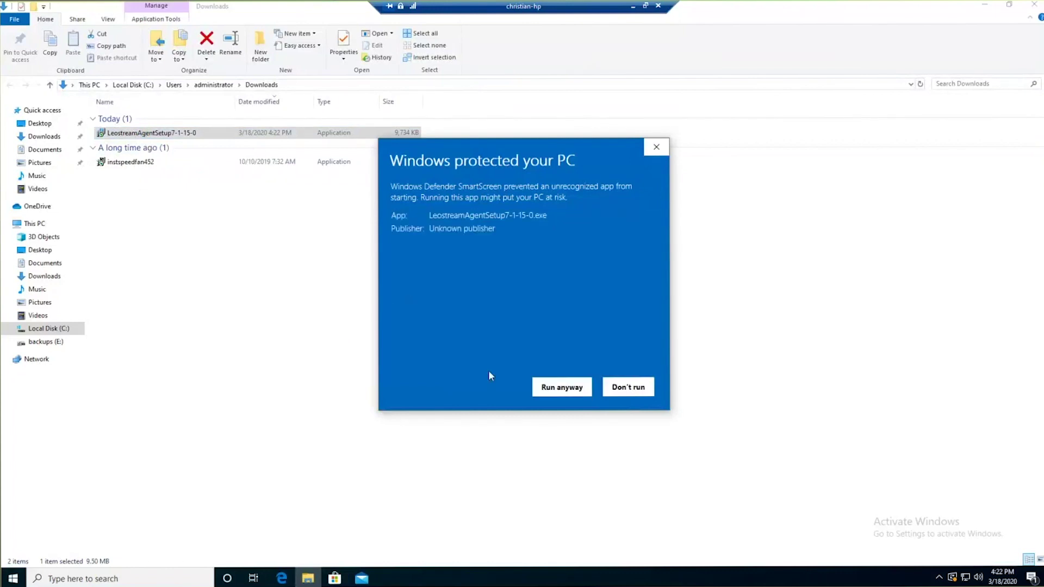
left_click(560, 388)
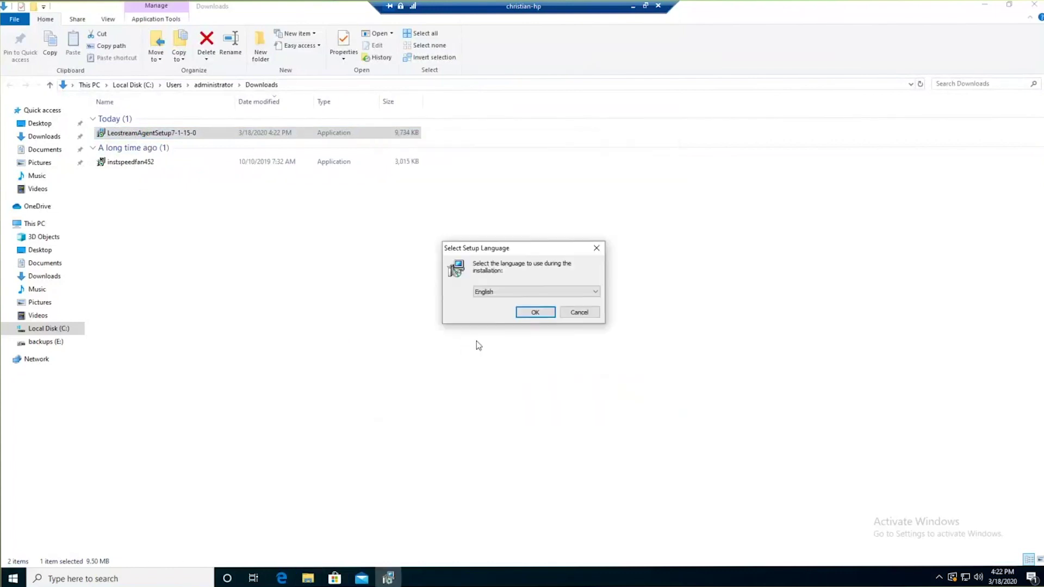
left_click(535, 312)
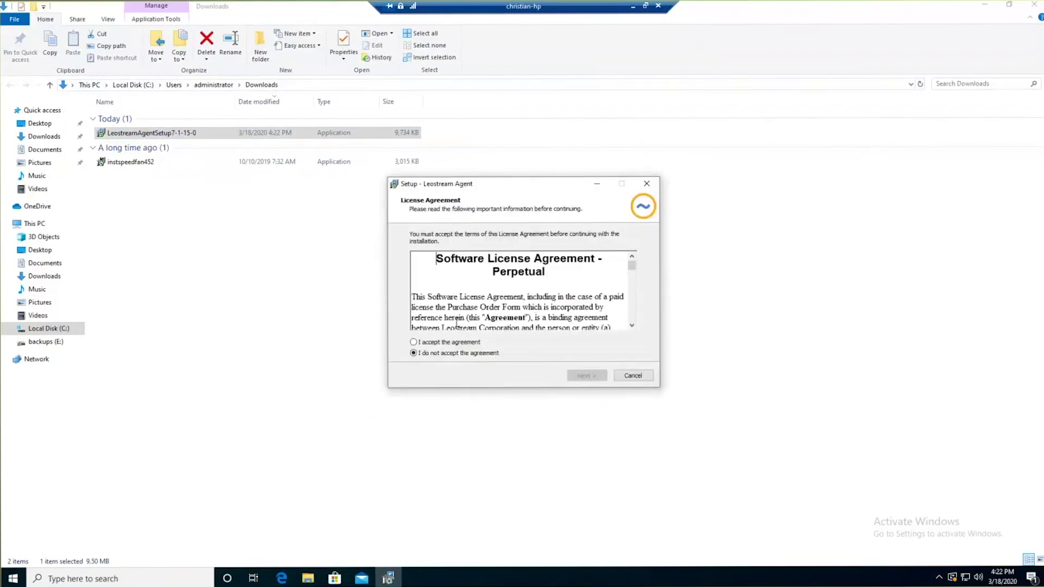
left_click(453, 342)
left_click(589, 375)
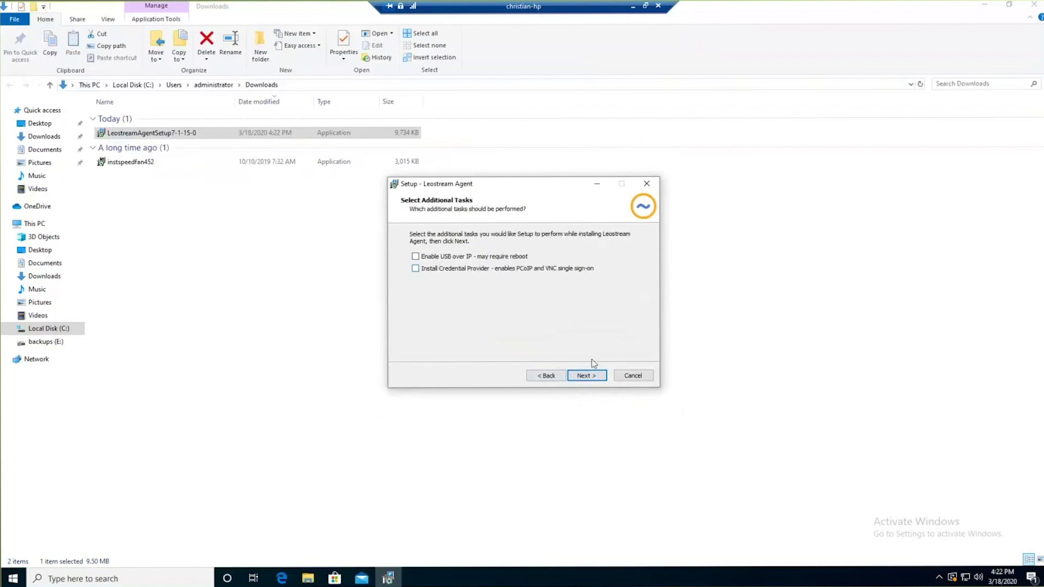
left_click(584, 375)
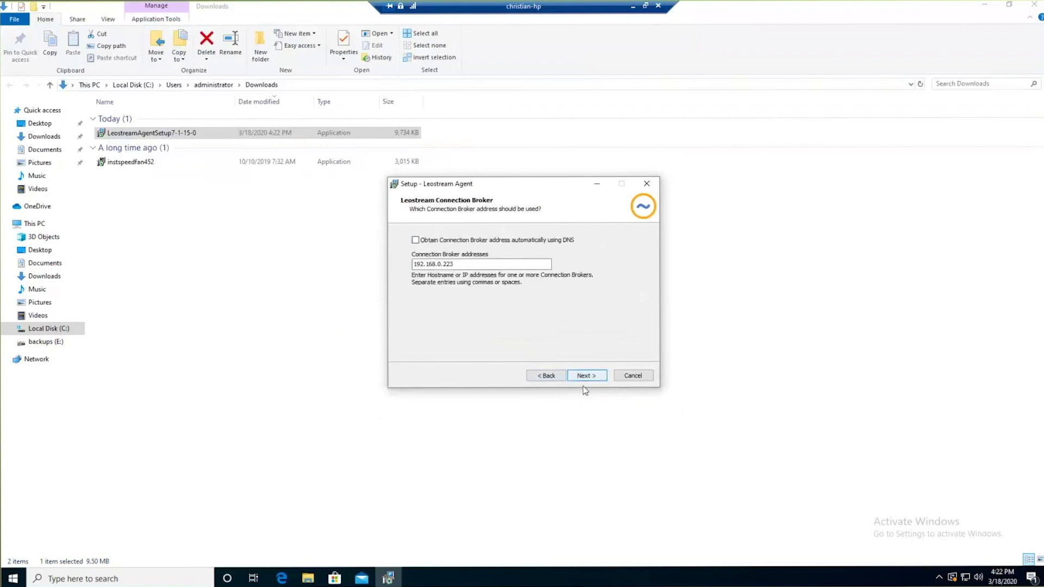
left_click(645, 379)
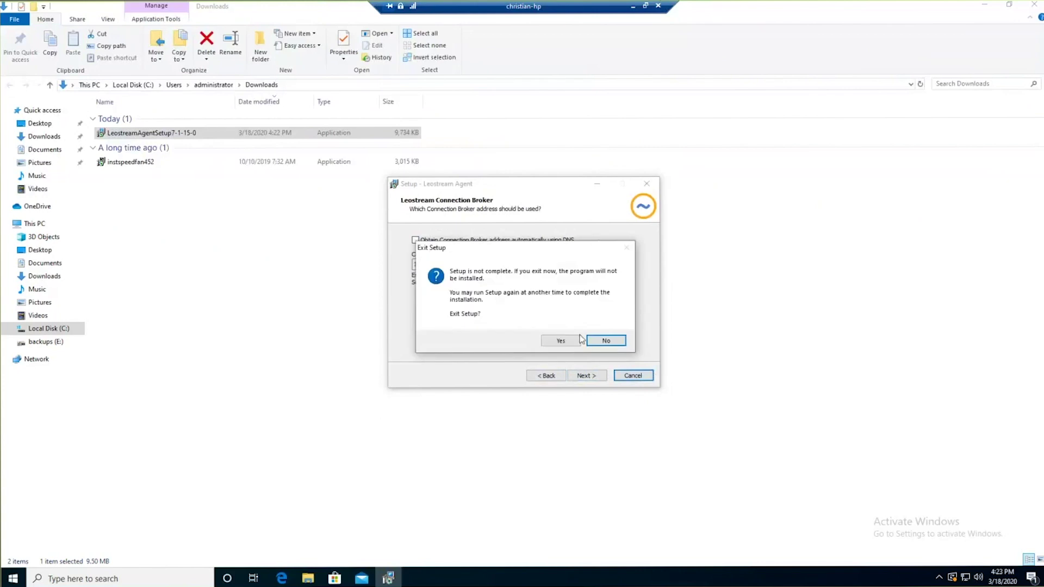
left_click(565, 342)
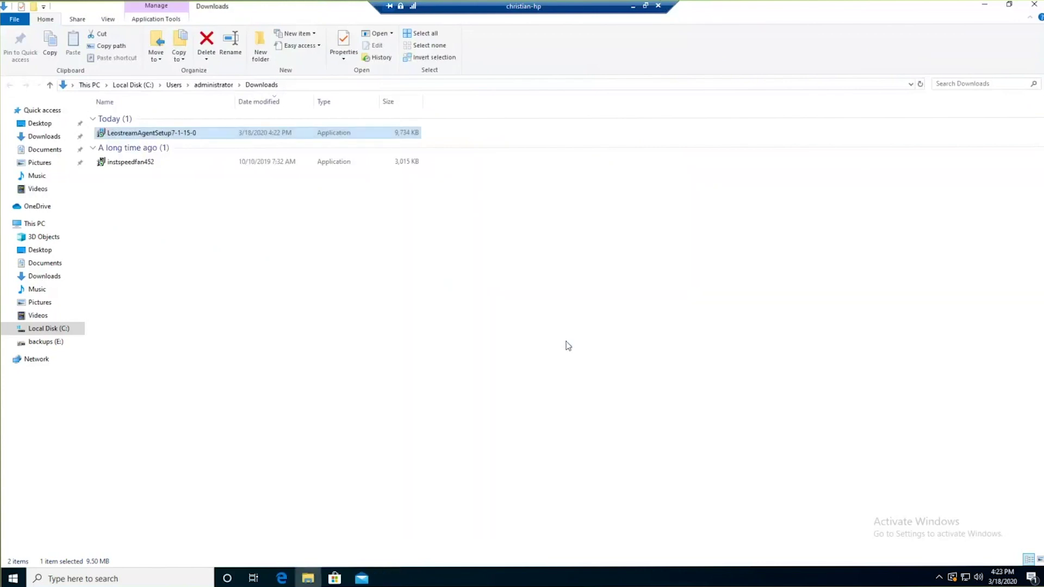
Minimize the remote session and view the broker's six centers, including Enrolled Desktops
left_click(634, 9)
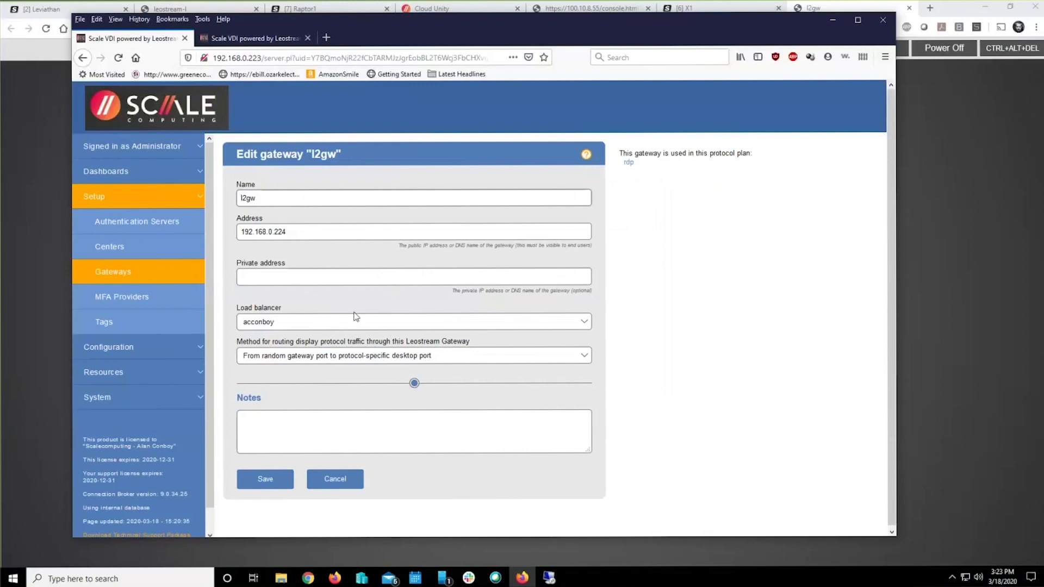
left_click(144, 246)
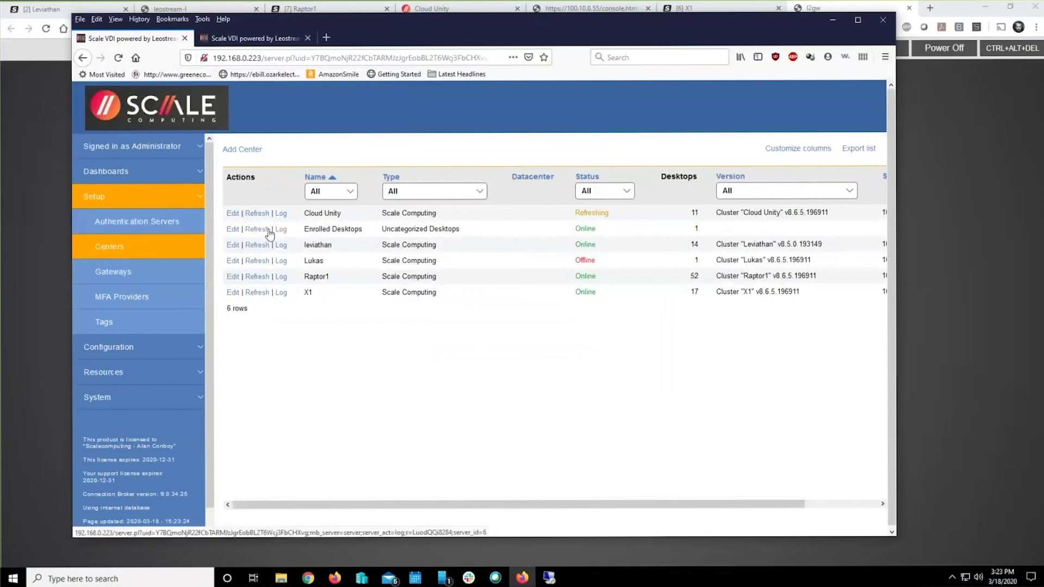
Browse Resources > Desktops and open the edit form for the Windows 10 desktop at 192.168.0.103
left_click(136, 375)
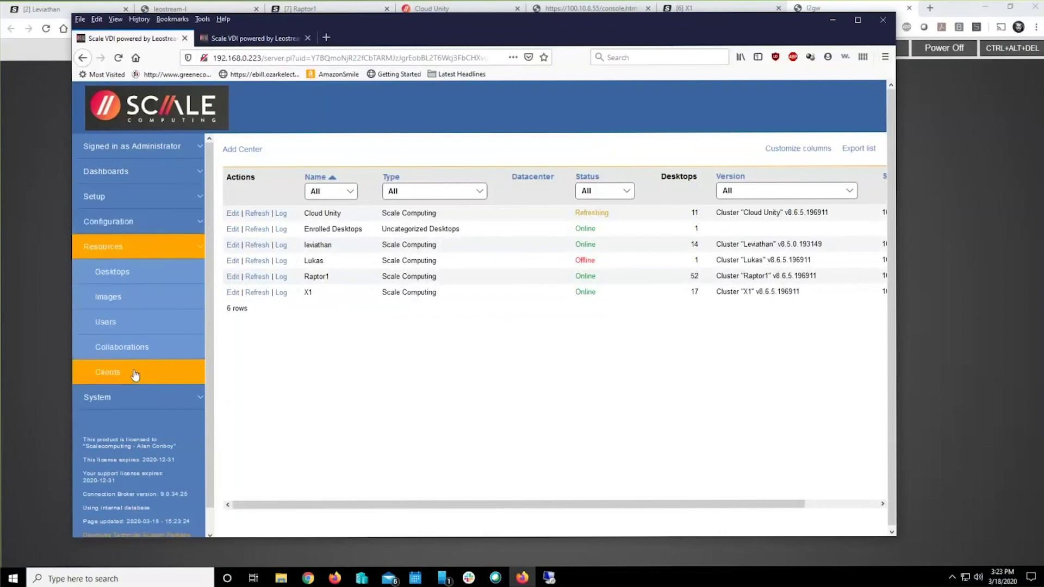
left_click(134, 278)
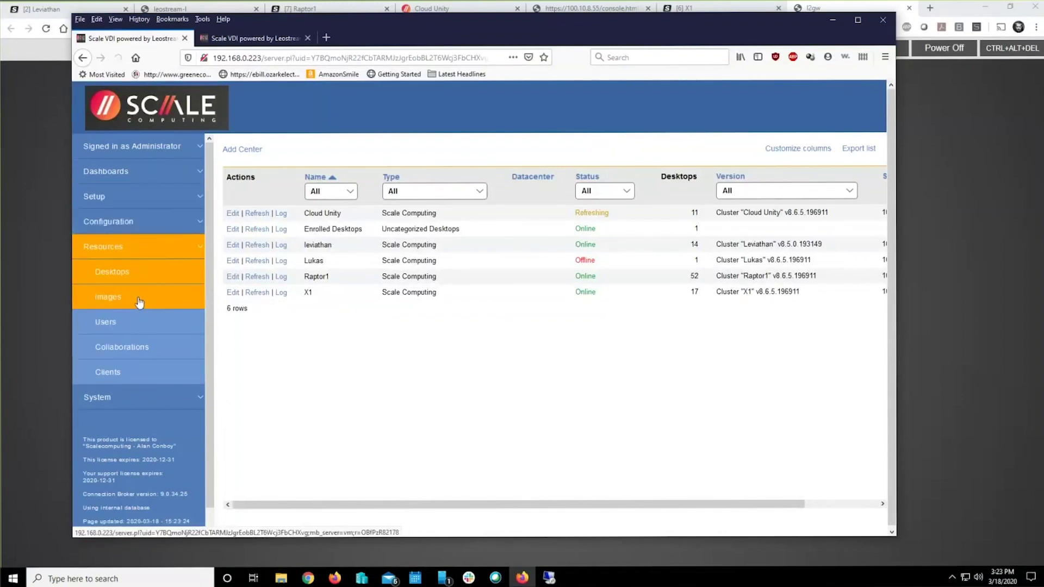
scroll(418, 340, "down", 5)
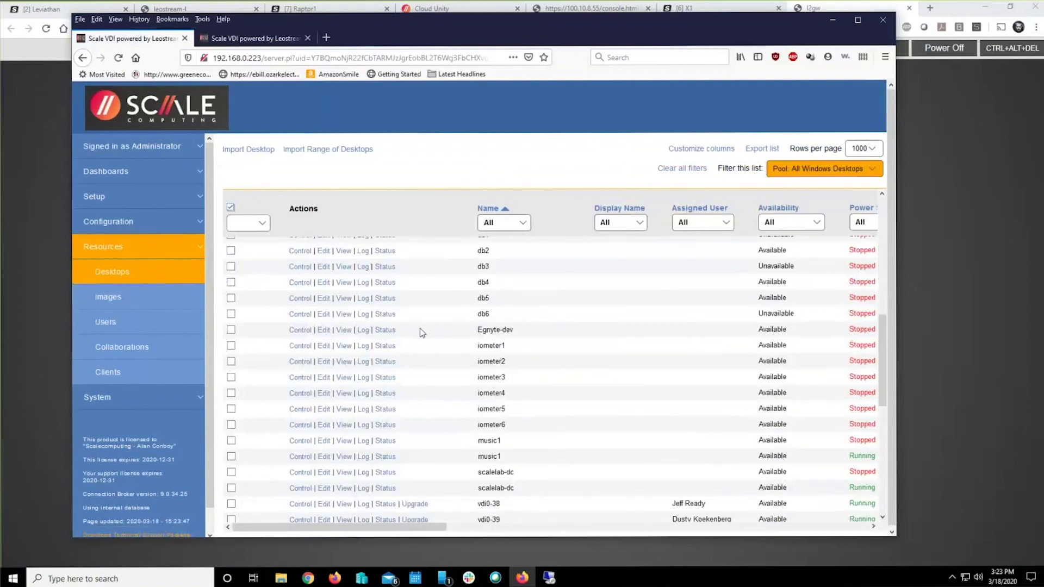
scroll(420, 328, "down", 10)
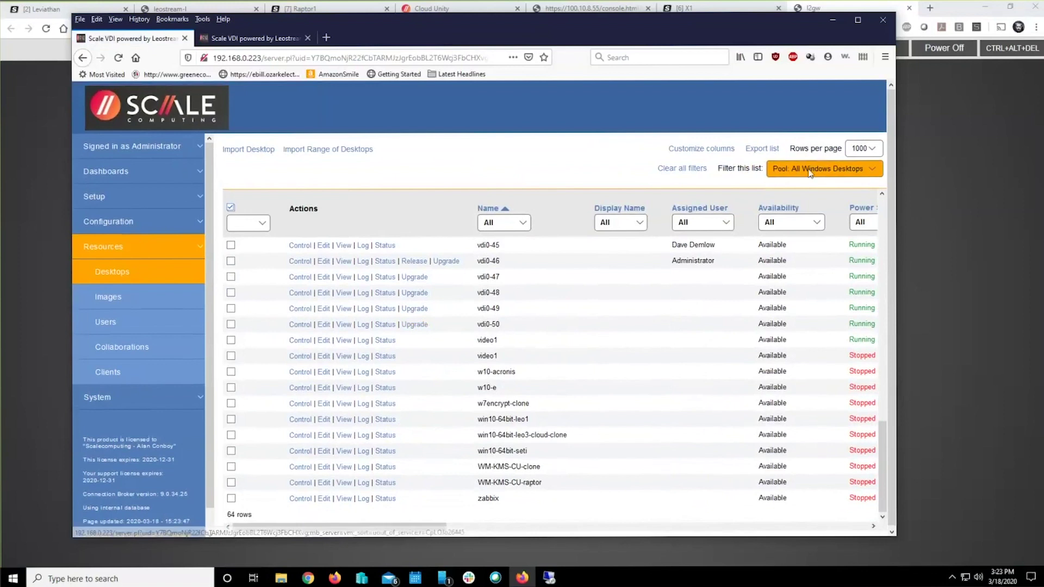
scroll(543, 394, "up", 10)
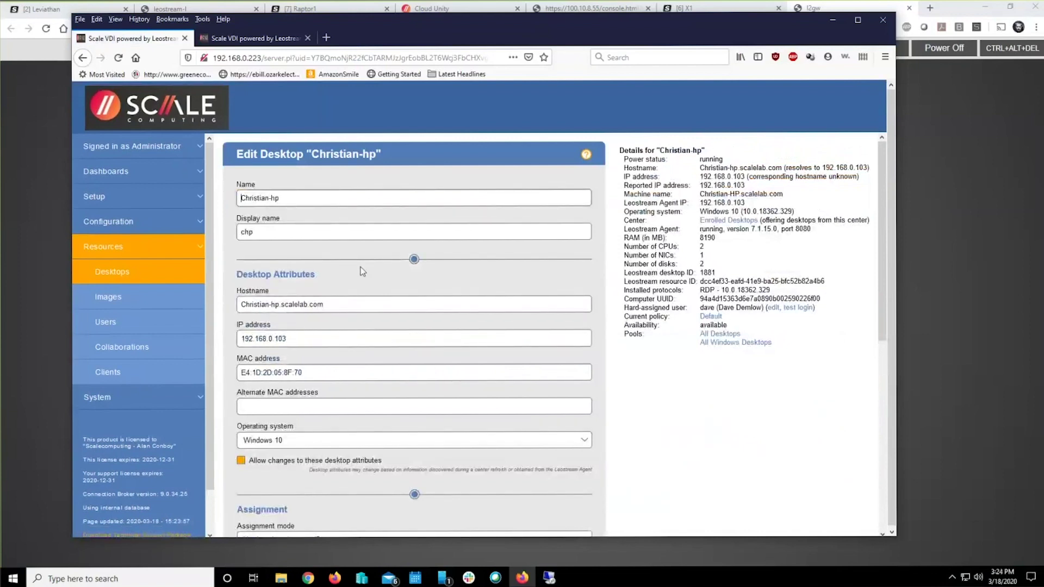
scroll(322, 339, "down", 3)
scroll(322, 359, "down", 1)
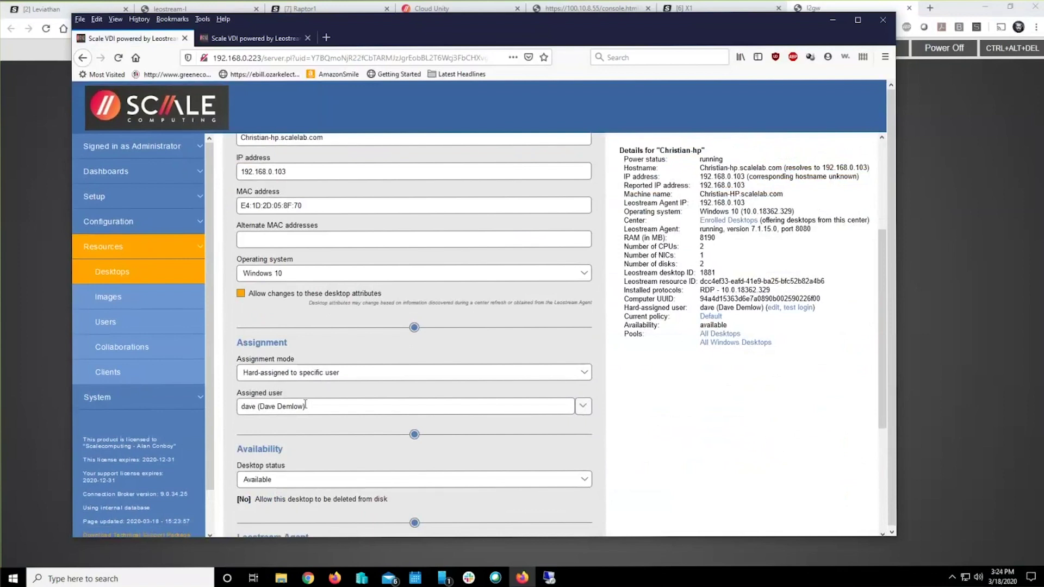
left_click(411, 374)
left_click(368, 400)
left_click(367, 408)
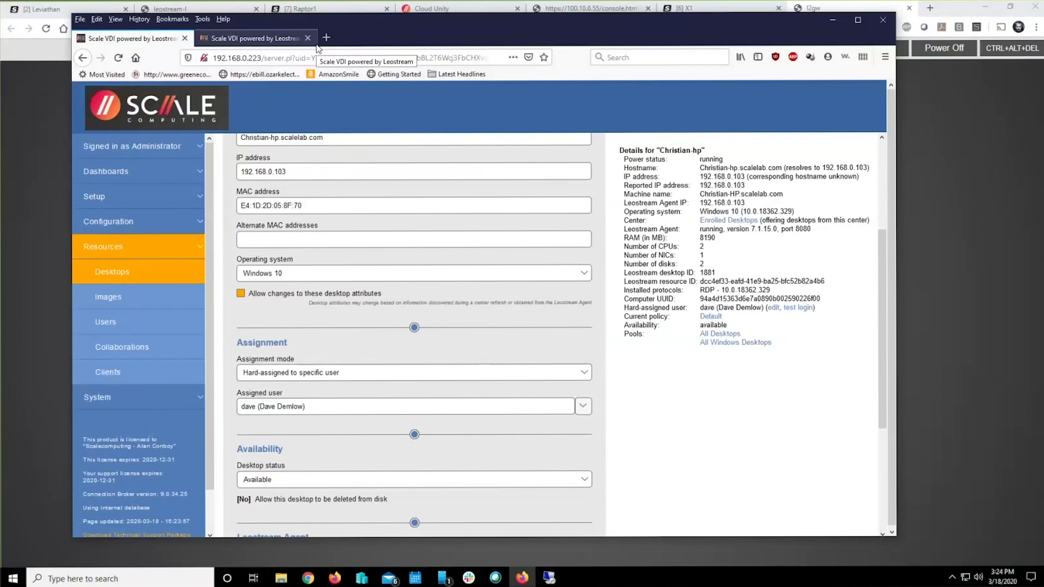
Fill the gateway sign-in page at 192.168.0.224 with the assigned user's saved login credentials
left_click(255, 40)
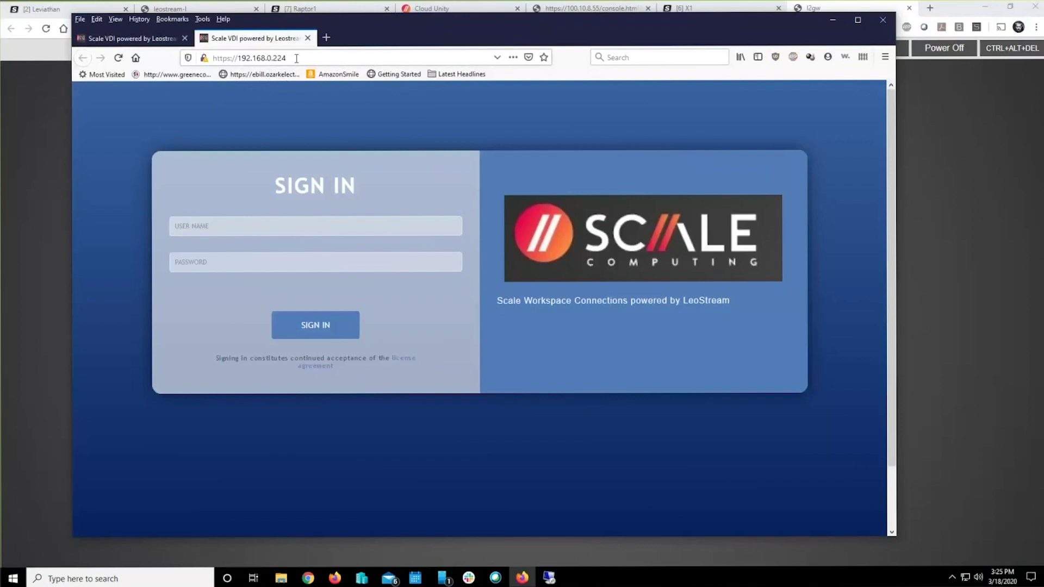
left_click(191, 230)
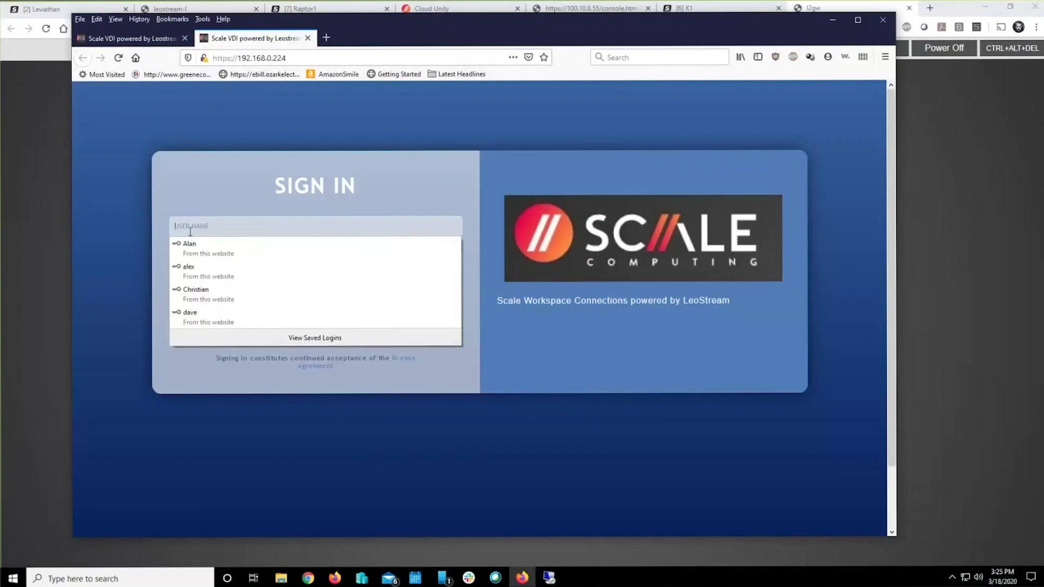
left_click(193, 324)
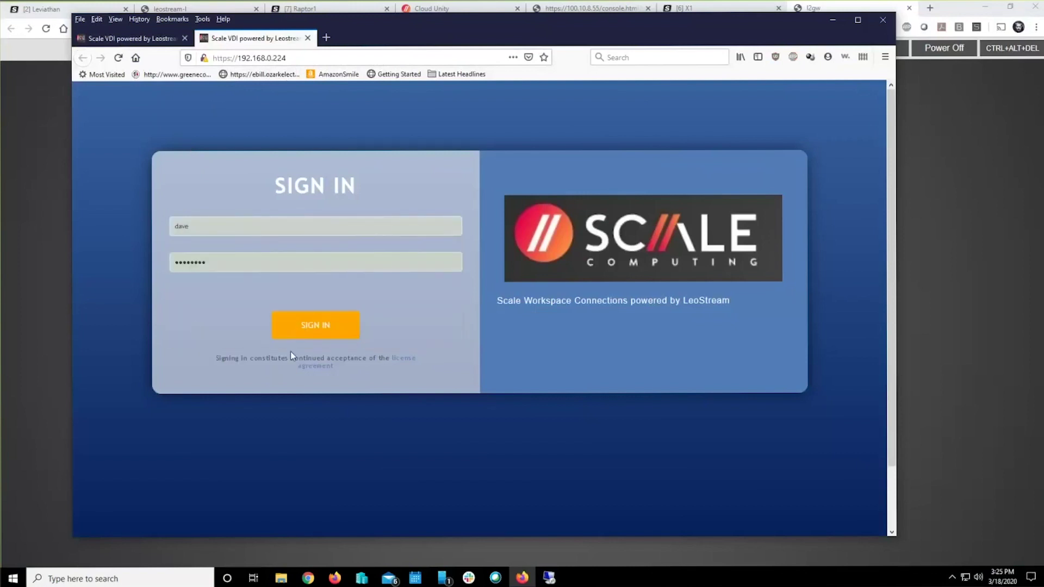